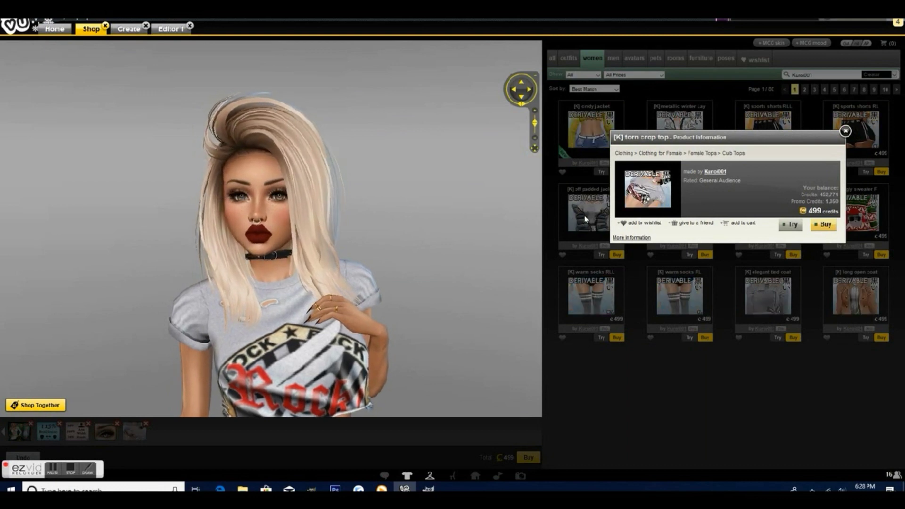
- Open the torn crop top's web catalog page and scroll down to its texture images
left_click(627, 238)
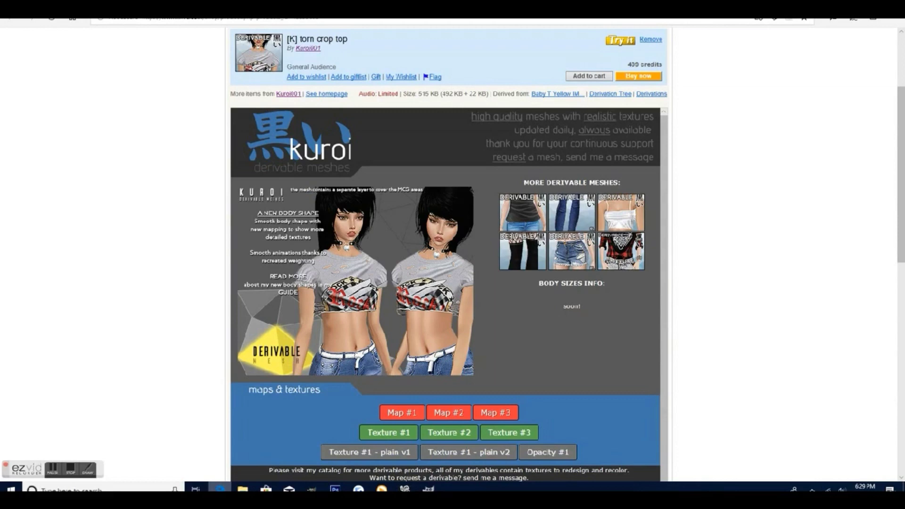
scroll(197, 375, "down", 3)
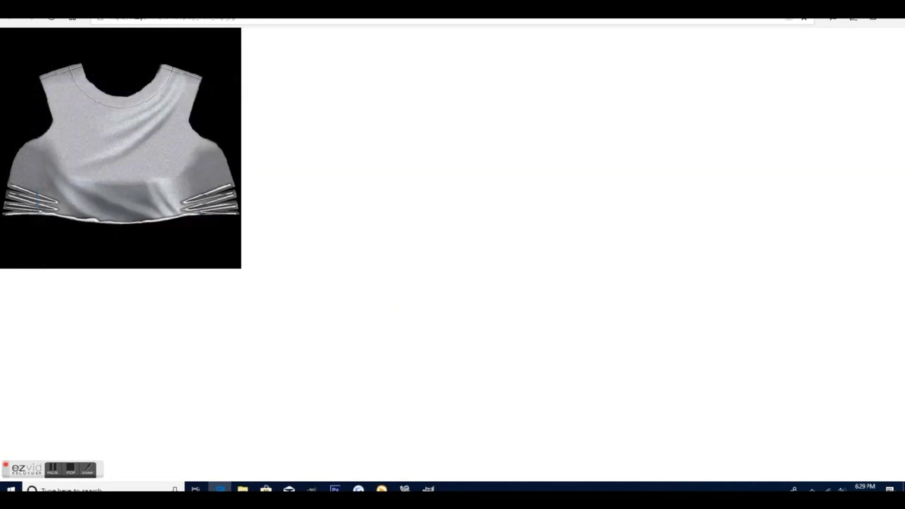
- Save the crop top's second texture image to the computer
key("alt+Left")
left_click(450, 367)
right_click(203, 159)
left_click(257, 191)
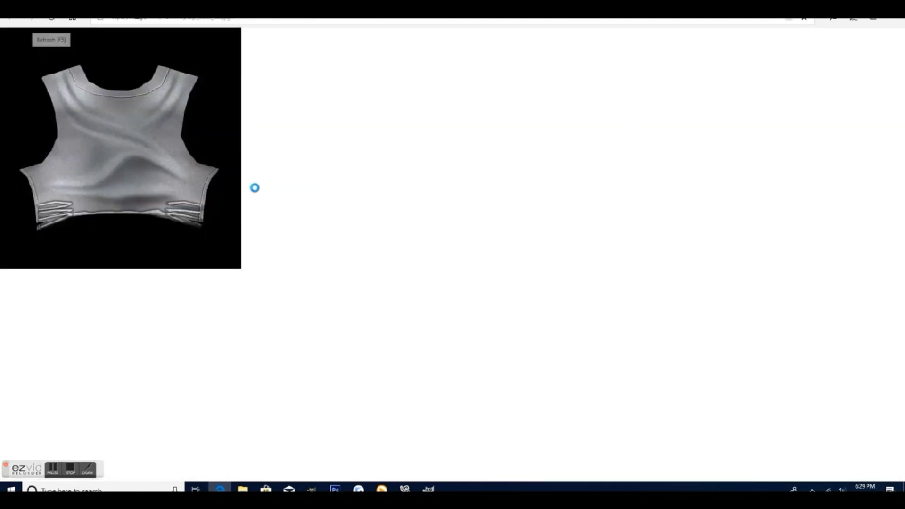
left_click(406, 318)
- Save the crop top's sleeve texture image to the computer as well
key("alt+Left")
left_click(501, 343)
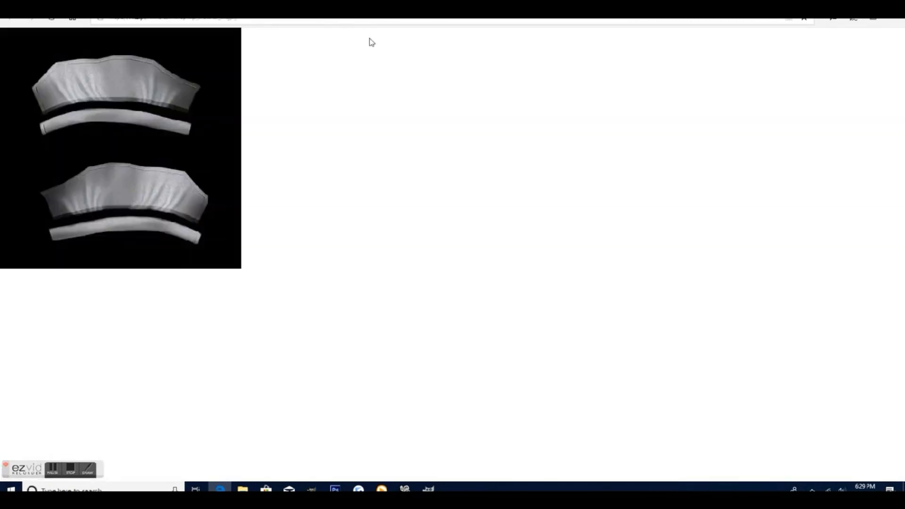
right_click(197, 127)
left_click(217, 153)
left_click(406, 318)
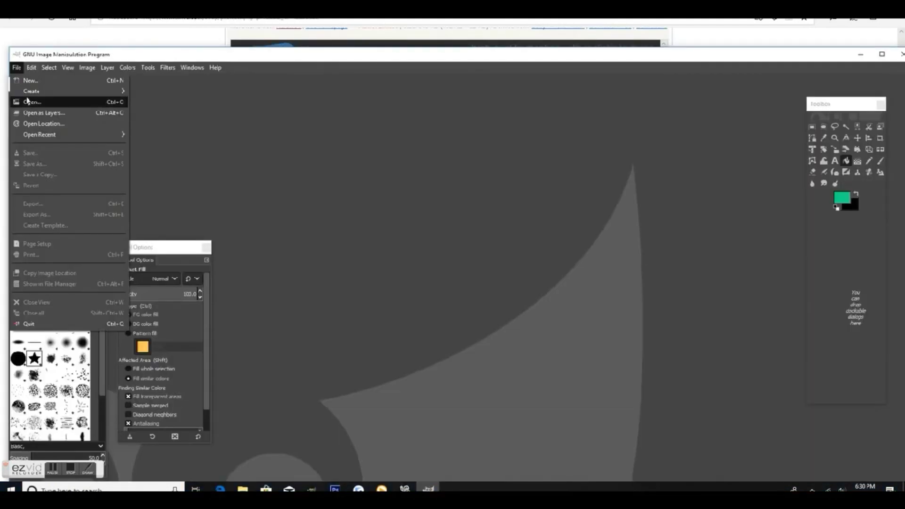
left_click(28, 101)
- Open torncroptop_front_btp.jpg in GIMP for editing
left_click(109, 107)
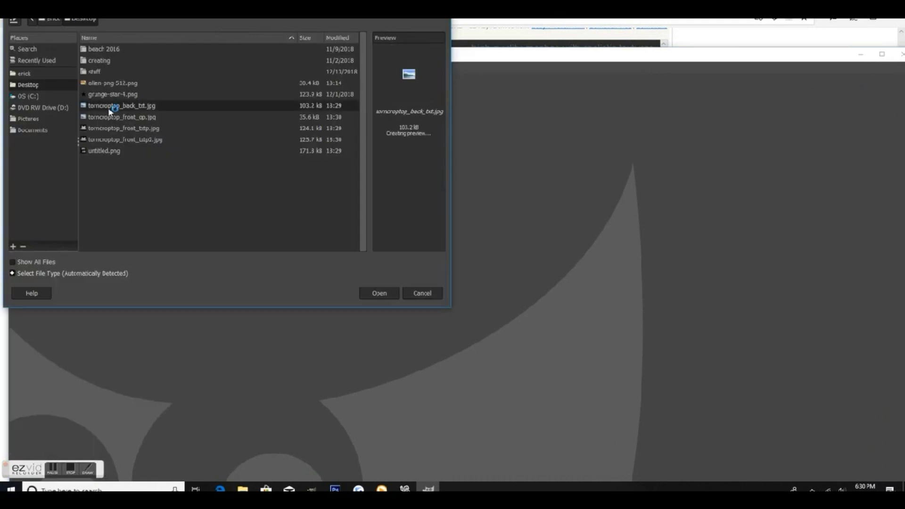
left_click(144, 117)
left_click(143, 128)
left_click(375, 293)
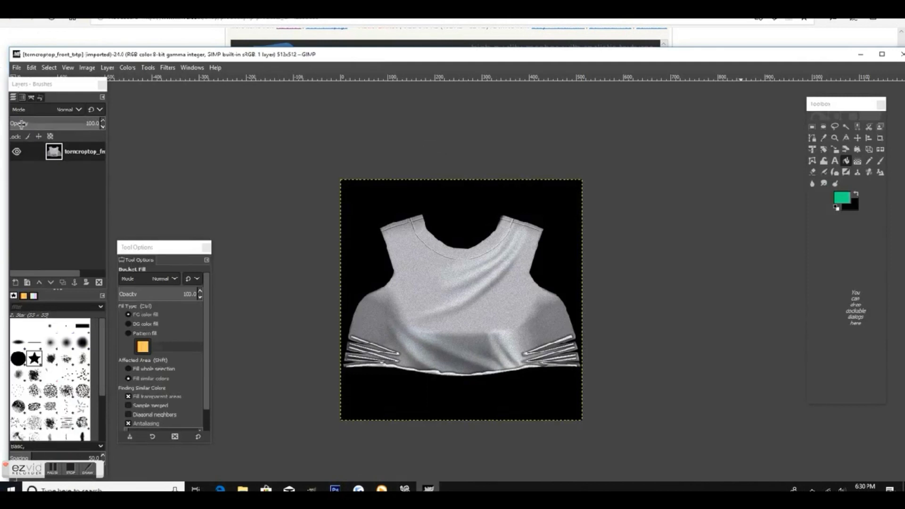
- Add a transparent layer and bucket-fill it with a magenta foreground colour
left_click(17, 285)
left_click(15, 283)
left_click(181, 405)
left_click(843, 199)
left_click(323, 152)
left_click_drag(325, 156, 303, 146)
left_click(328, 157)
left_click(328, 156)
left_click(361, 266)
left_click(480, 243)
- Set the magenta layer's blend mode to HSL Color
left_click(78, 107)
scroll(56, 377, "down", 3)
scroll(56, 391, "down", 3)
left_click(47, 434)
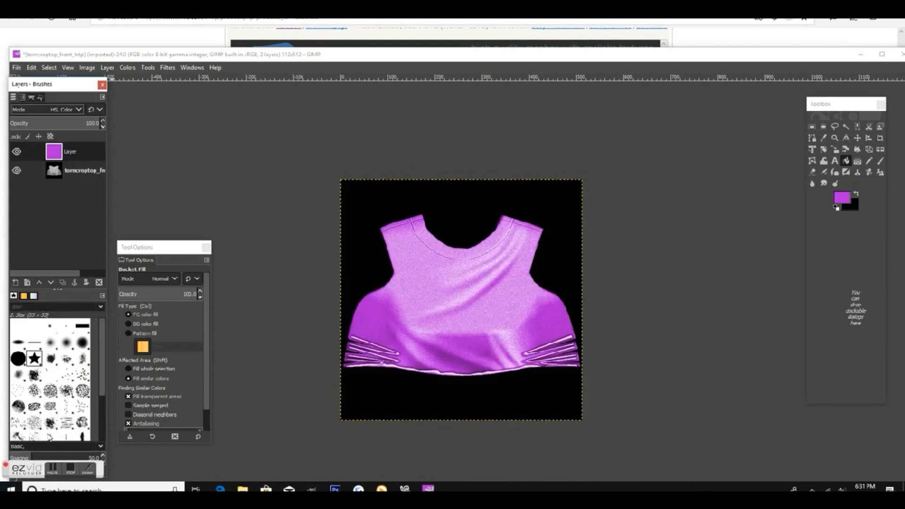
- Open the crop top's back texture file in GIMP
left_click(17, 67)
left_click(32, 103)
left_click(133, 108)
left_click(380, 293)
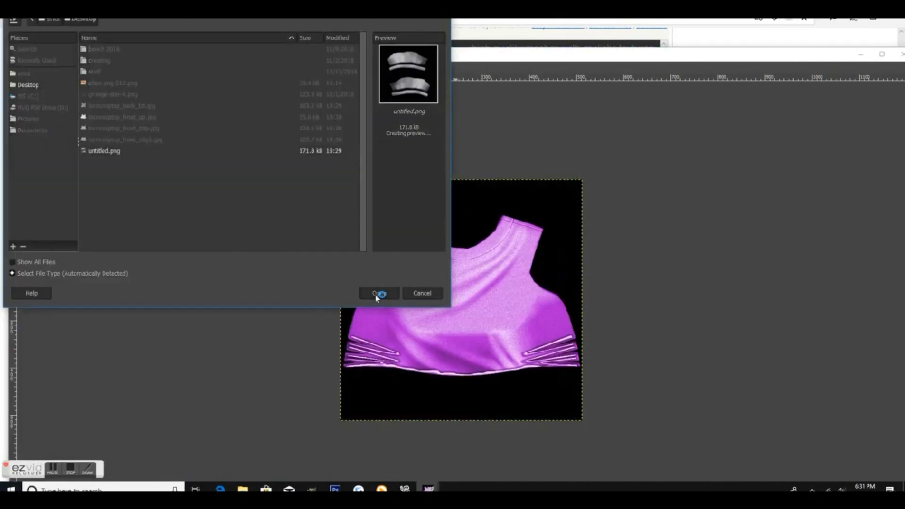
- Tint the sleeve texture purple and export the recoloured textures as PNG
left_click(374, 292)
left_click(296, 196)
left_click(78, 109)
left_click(18, 431)
left_click(296, 196)
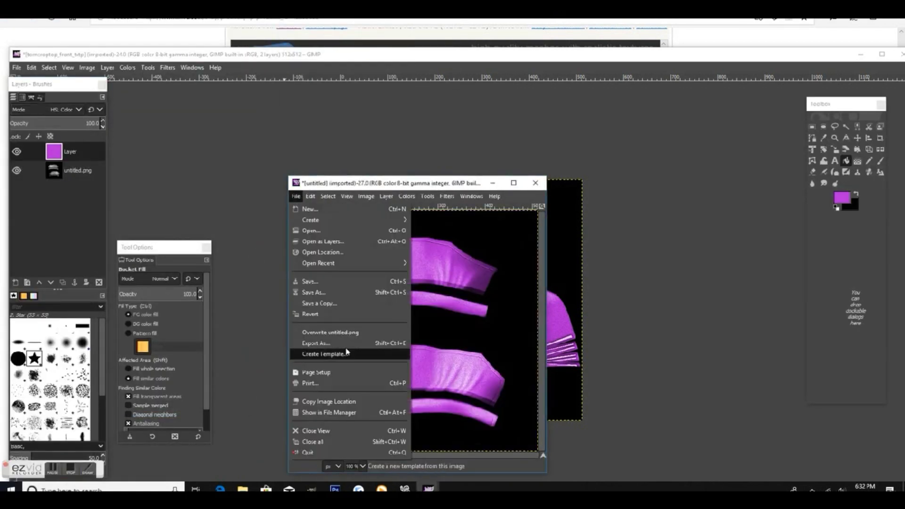
left_click(347, 348)
left_click(512, 453)
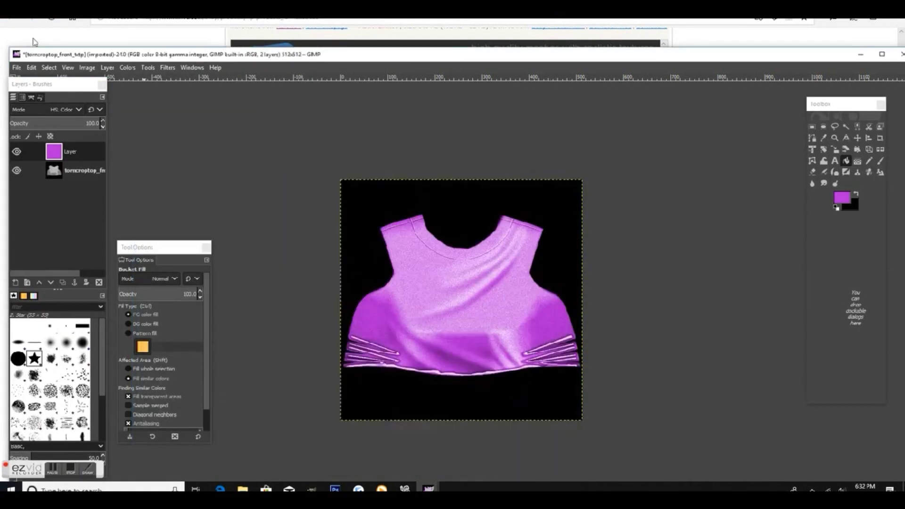
left_click(16, 68)
left_click(57, 212)
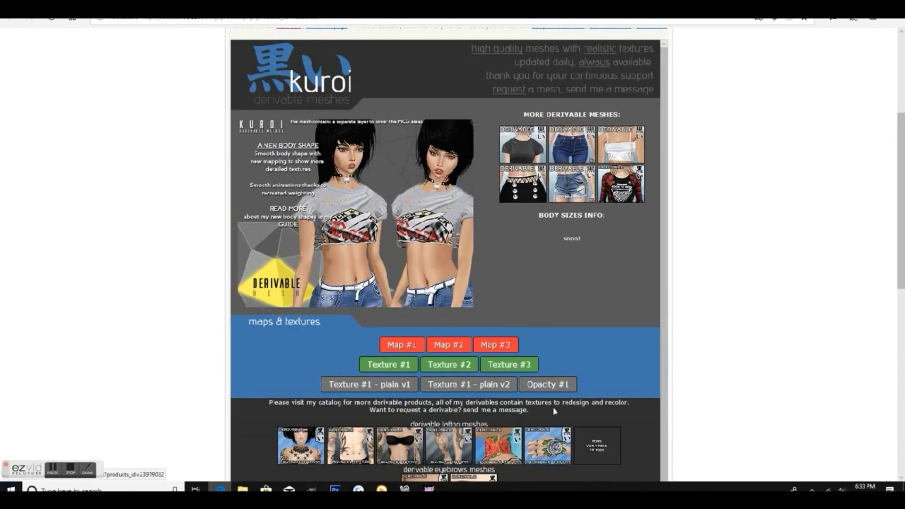
- Scroll the catalog page to the product number and bring up its copy option
scroll(553, 410, "down", 3)
scroll(554, 412, "down", 6)
right_click(411, 360)
- Copy the product number, open a derived crop top in the IMVU editor, and select Material 01
left_click(424, 431)
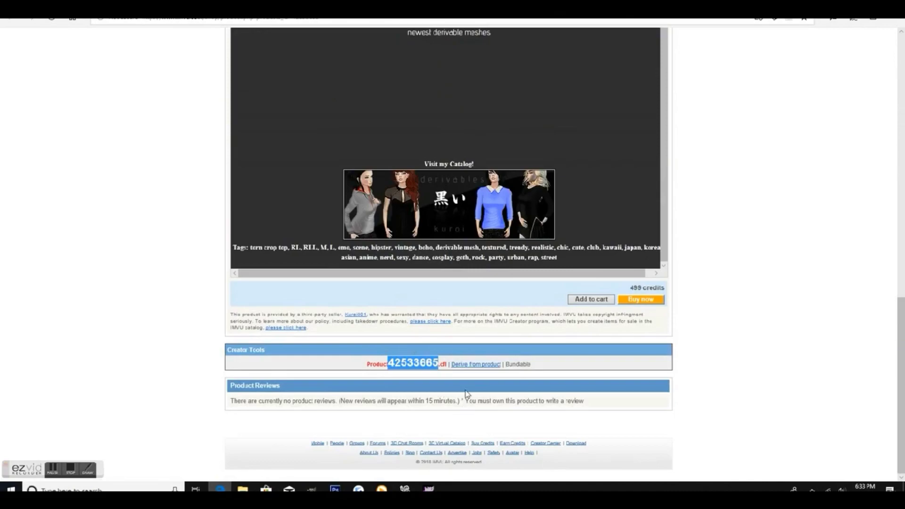
scroll(466, 393, "up", 10)
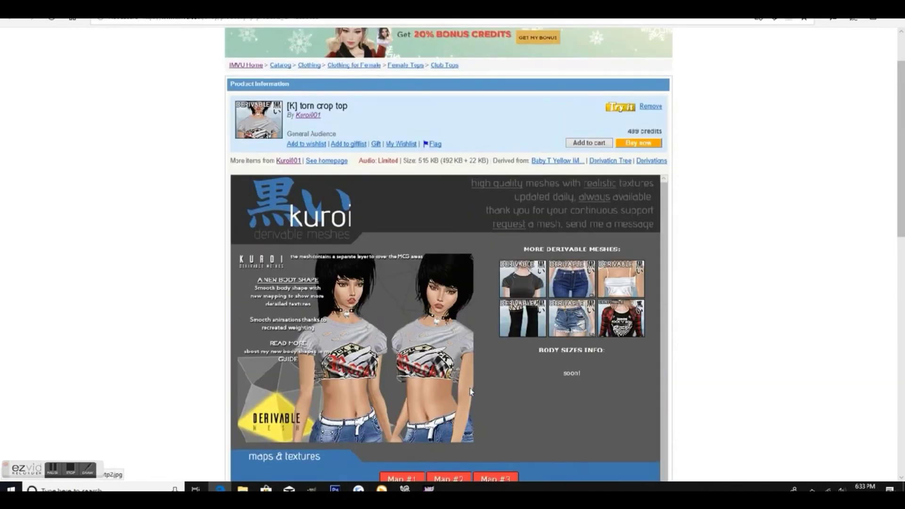
left_click(596, 314)
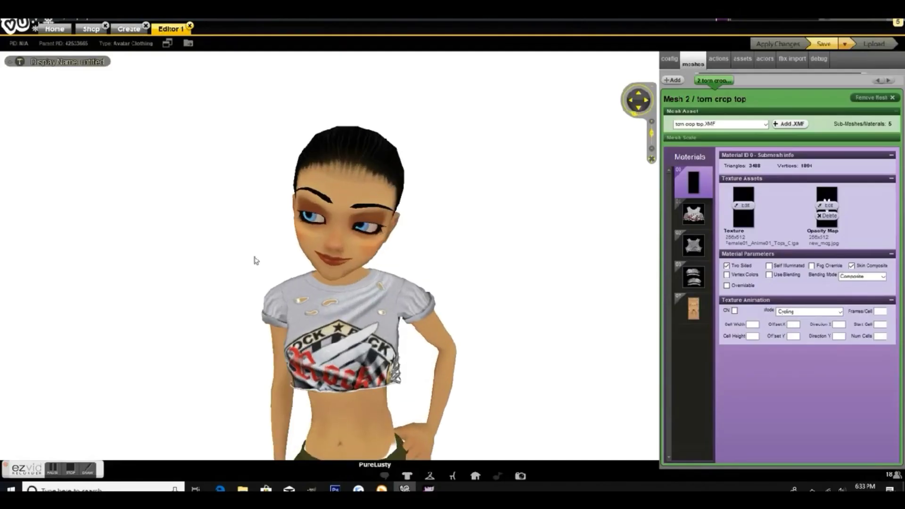
left_click_drag(254, 261, 186, 252)
left_click(694, 216)
- Apply the purple front image to Material 01 and remove its opacity map
left_click(746, 207)
double_click(370, 92)
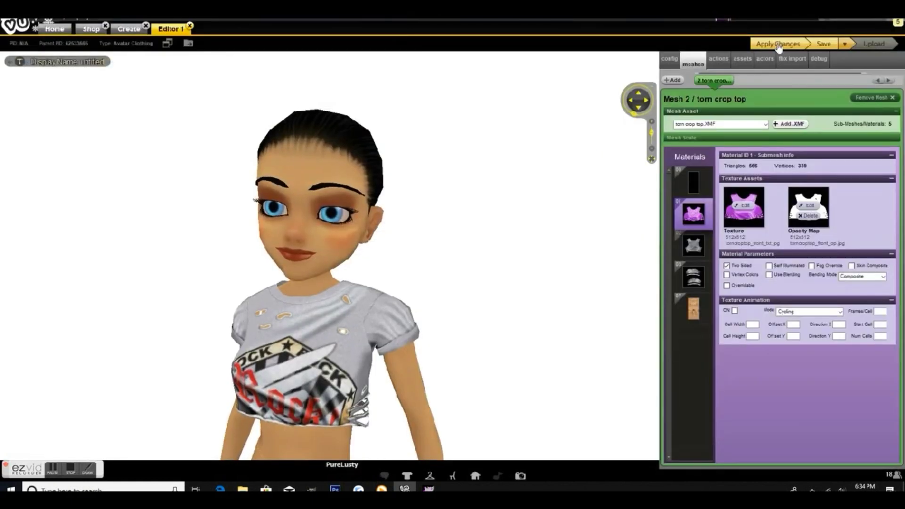
left_click(778, 45)
left_click(809, 216)
left_click(781, 45)
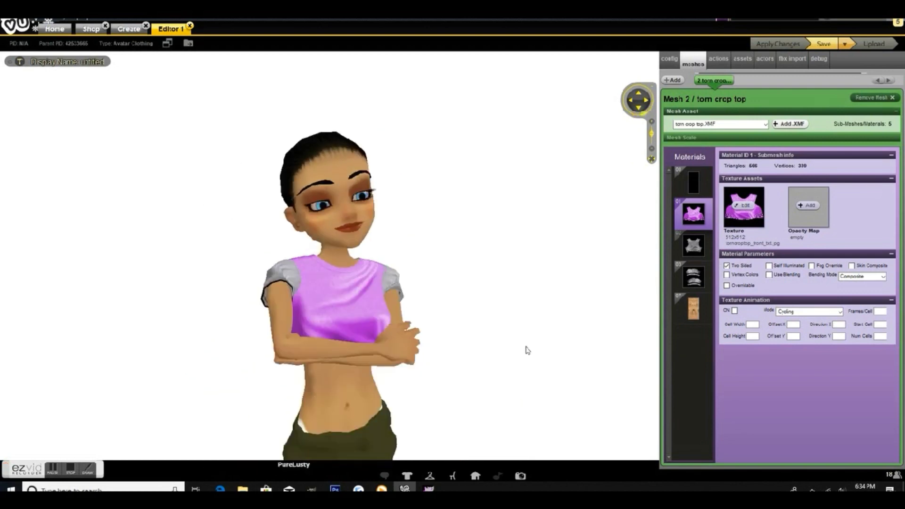
- Give the second material the purple 'b' texture image and apply it
left_click(685, 253)
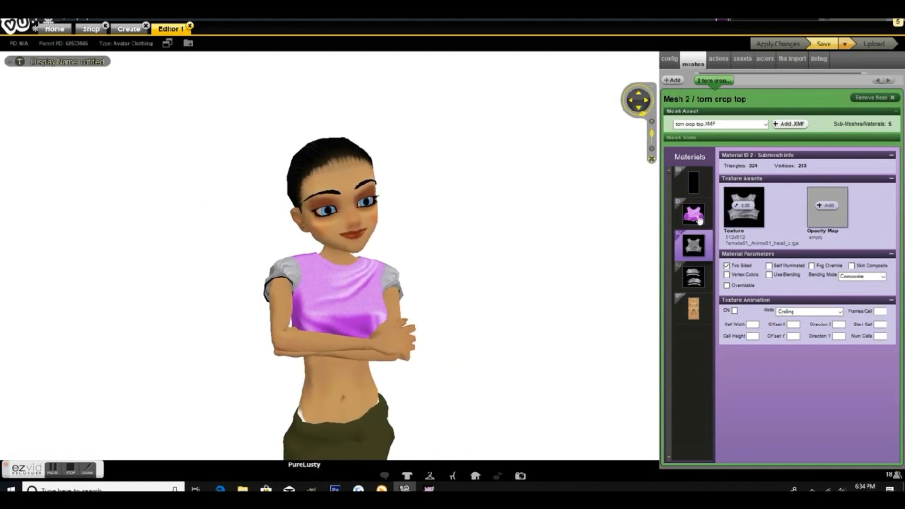
left_click(743, 206)
double_click(331, 83)
left_click(768, 45)
- Give the sleeves material the purple 's' texture image and apply it
left_click(693, 280)
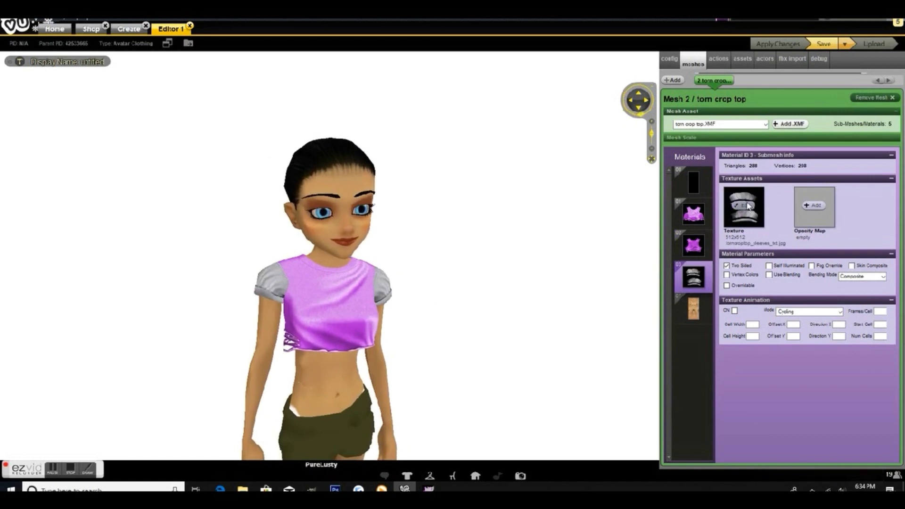
left_click(748, 206)
left_click(112, 139)
double_click(112, 139)
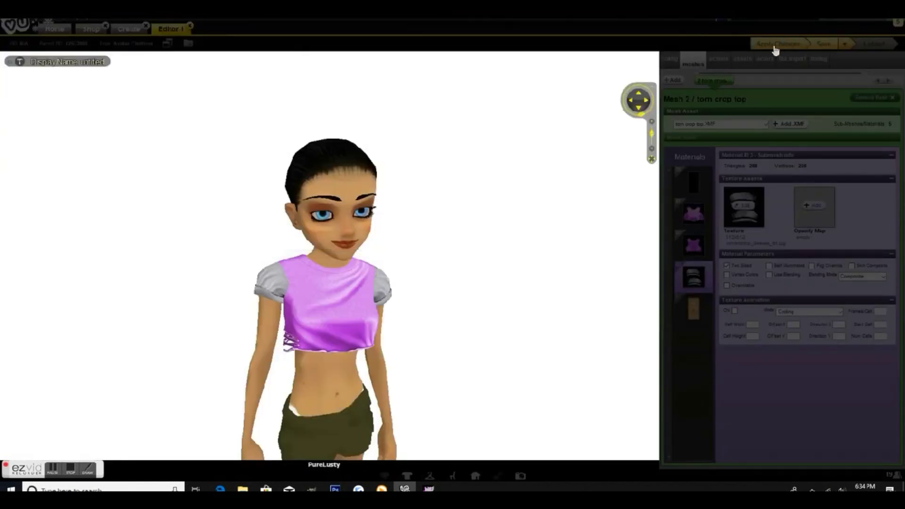
left_click(774, 45)
scroll(519, 292, "down", 3)
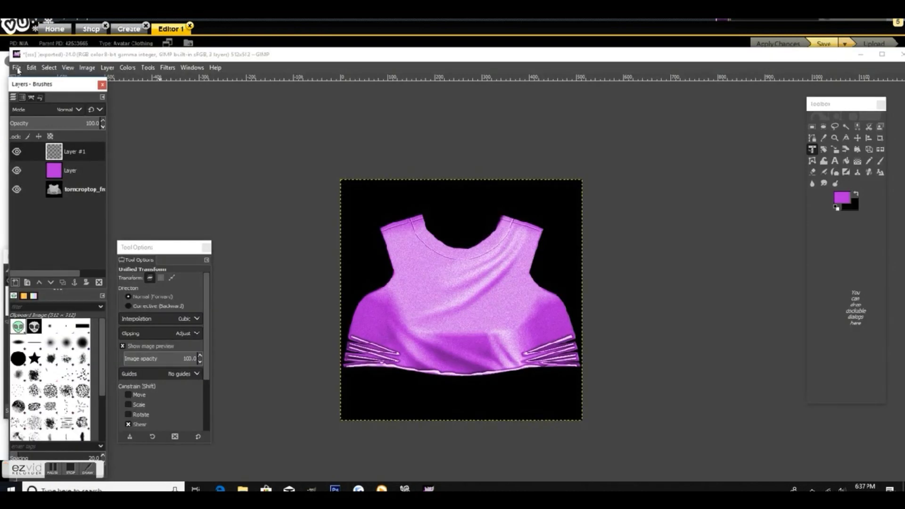
- Copy alien-png-512.png and paste it onto the purple crop-top texture
left_click(17, 68)
left_click(382, 296)
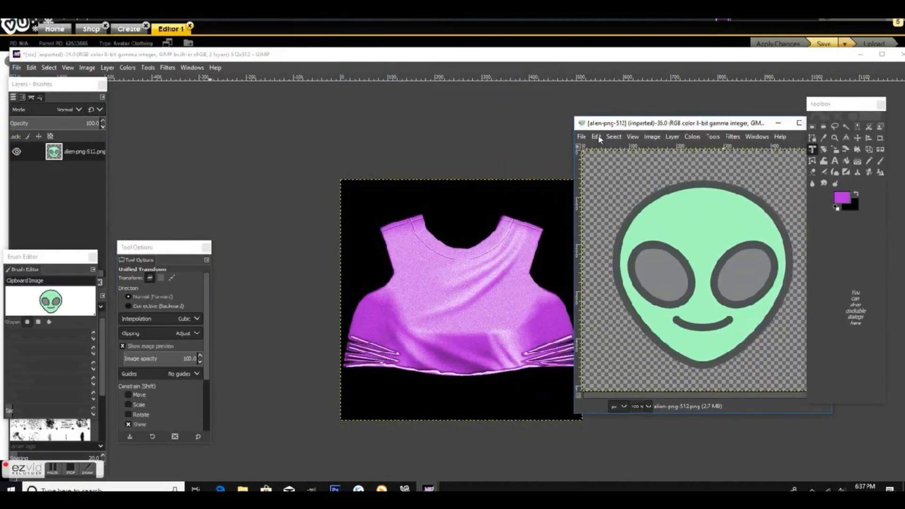
left_click(596, 136)
left_click(609, 211)
left_click(111, 56)
left_click(31, 68)
left_click(67, 164)
- Shrink the pasted alien with Unified Transform and centre it on the chest
key("shift+t")
left_click_drag(584, 302, 488, 306)
left_click_drag(413, 181, 401, 304)
left_click_drag(494, 366, 431, 372)
left_click_drag(394, 421, 387, 388)
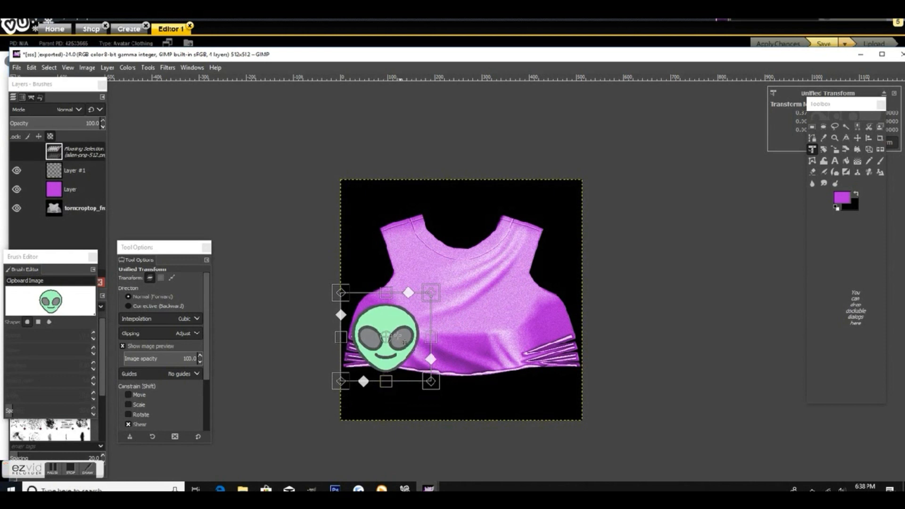
left_click_drag(397, 314, 470, 277)
key("Return")
- Adjust the alien layer's opacity, trying 60 and 85 before settling near 75
left_click(96, 124)
type("60")
key("Return")
key("ctrl+z")
type("85")
key("Return")
left_click(103, 121)
left_click(103, 121)
left_click(103, 121)
left_click(104, 121)
left_click(103, 127)
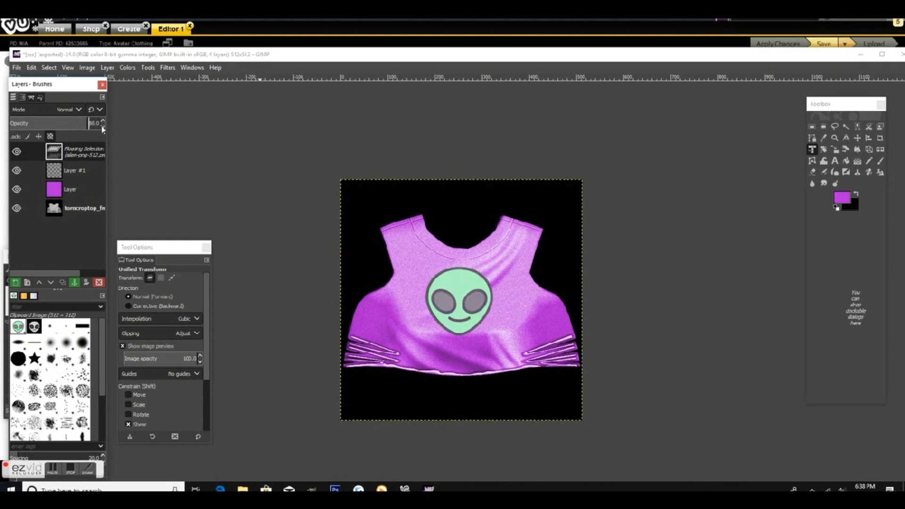
left_click(103, 127)
- Fade the alien to about 56 opacity, export as sssss.jpg, and start replacing the front material's texture
left_click(103, 128)
left_click(17, 68)
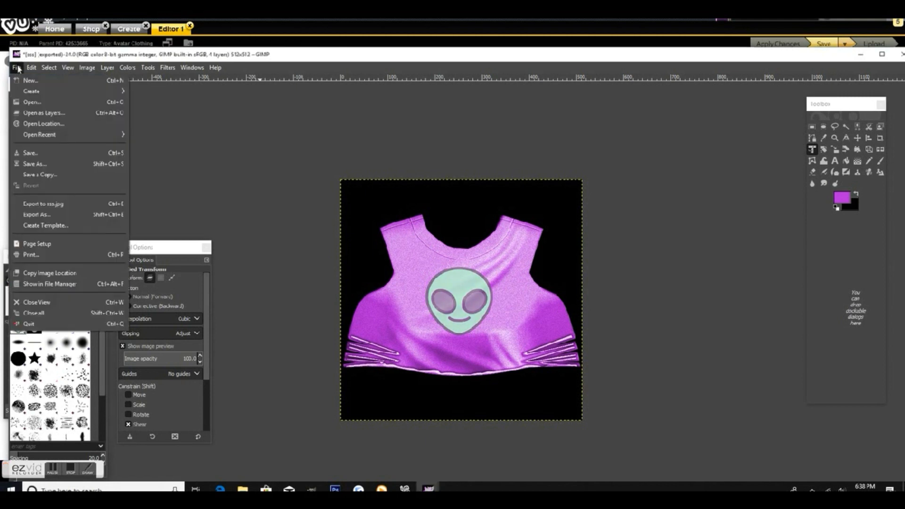
left_click(39, 215)
type("sssss.jpg")
left_click(510, 452)
left_click(446, 301)
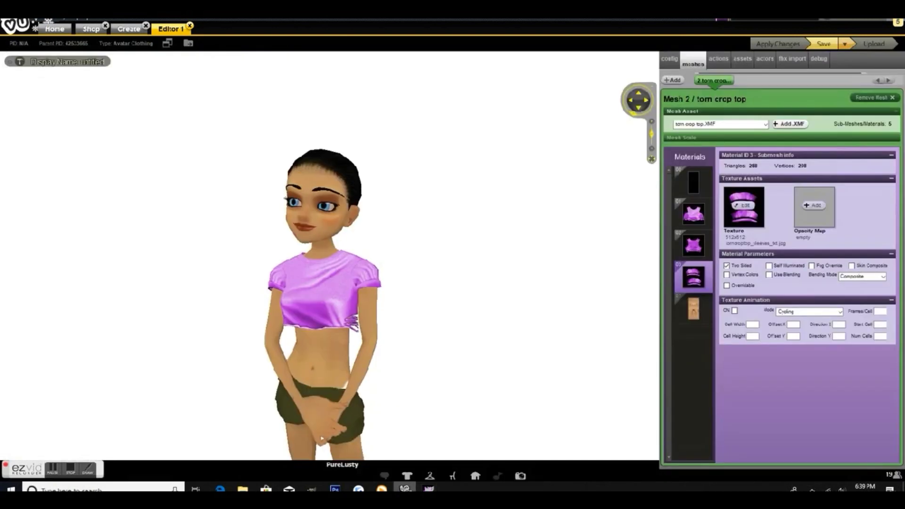
left_click(694, 215)
left_click(750, 207)
- Load sssss.jpg as the crop top's texture, apply it, and return to the alien image search in Edge
double_click(210, 132)
left_click(770, 43)
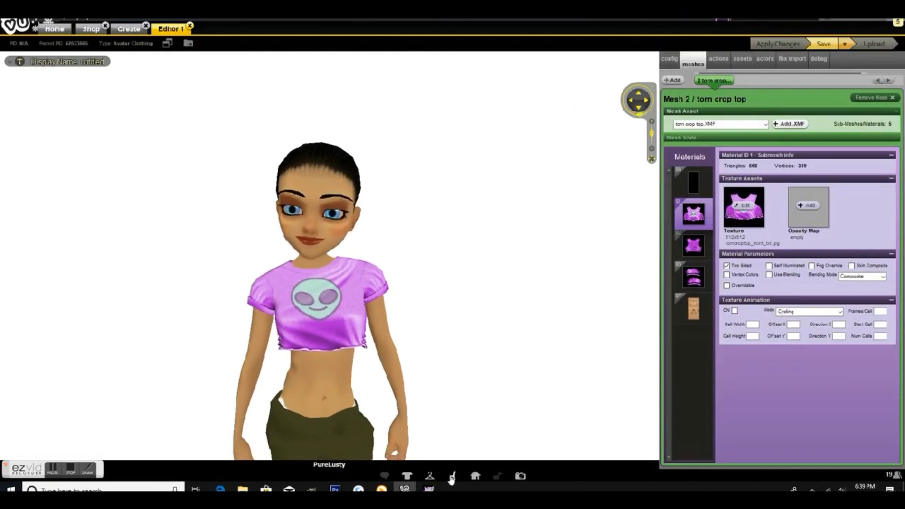
scroll(440, 417, "down", 2)
scroll(439, 417, "up", 2)
left_click(220, 489)
key("ctrl+Tab")
- Search Bing Images for 'Transparent Tumblr Aliens Background' and scroll through the results
left_click(295, 110)
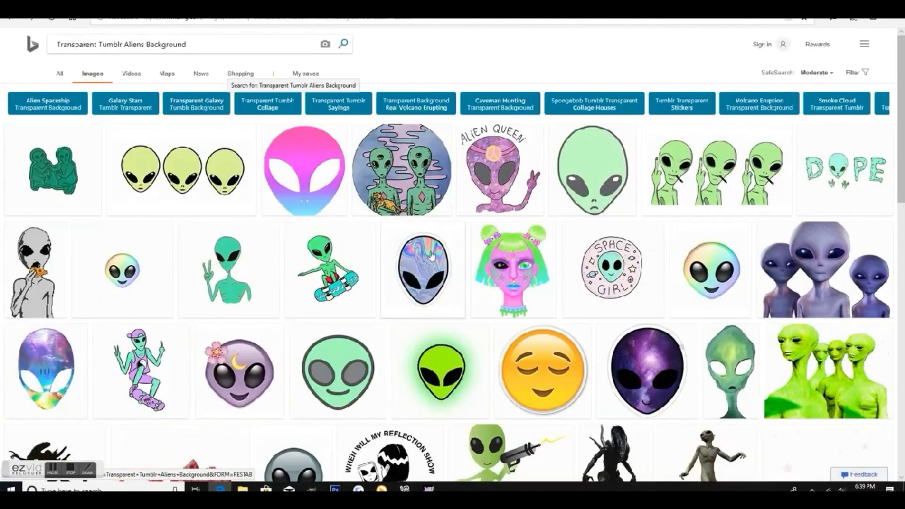
scroll(430, 255, "down", 3)
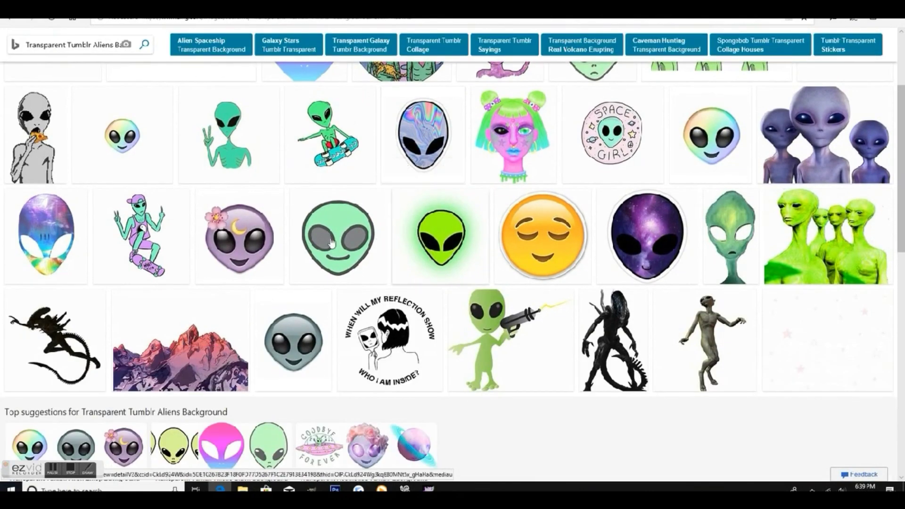
scroll(571, 314, "down", 4)
scroll(572, 313, "down", 4)
scroll(574, 309, "down", 8)
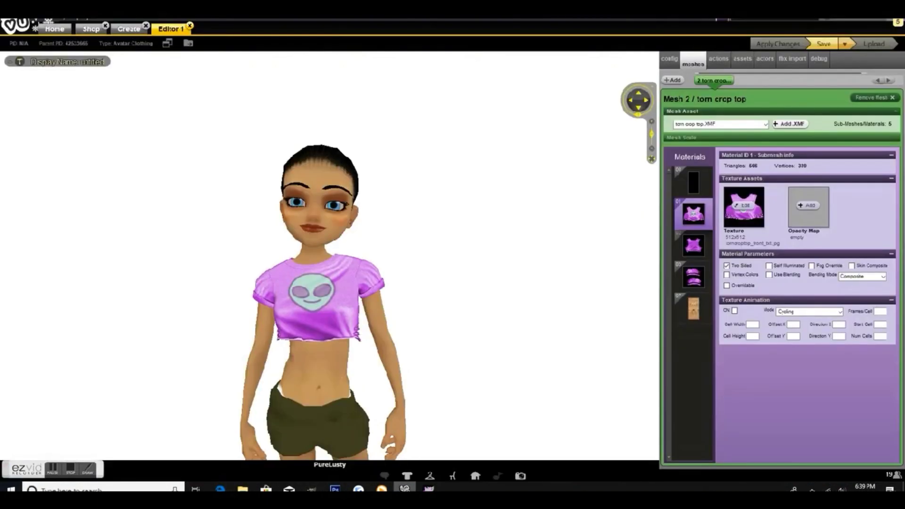
- Move between the IMVU editor and the image results, then bring up the crop-top texture in GIMP
left_click(405, 488)
left_click(220, 488)
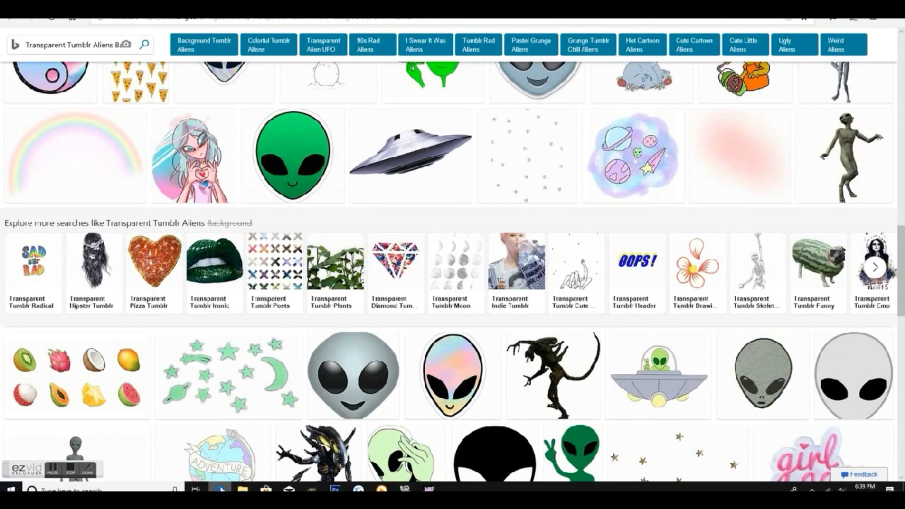
left_click(404, 489)
mouse_move(429, 489)
left_click(325, 450)
- Add a text box on the shirt's chest reading 'Lusty' and enlarge it to fit the word
key("t")
left_click(429, 264)
left_click_drag(429, 264, 498, 292)
type("Lusty")
left_click_drag(499, 283, 549, 279)
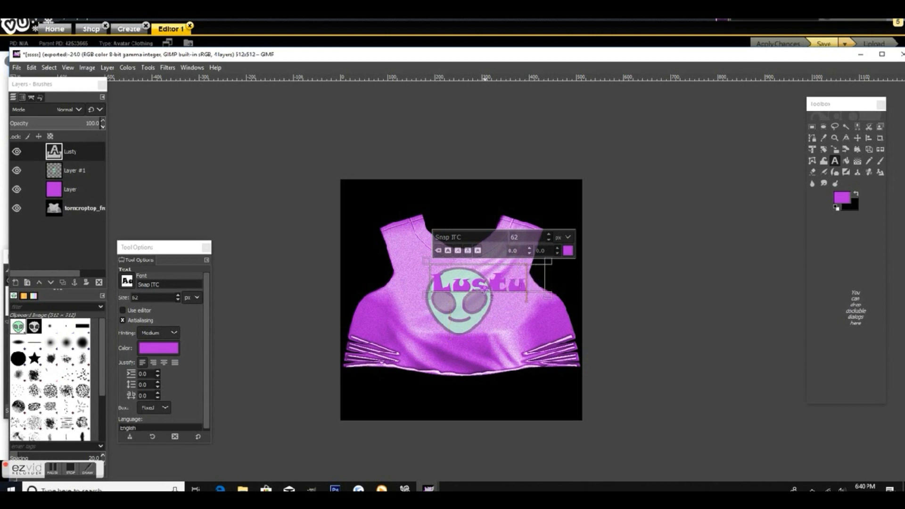
left_click_drag(484, 289, 492, 318)
- Switch to the Move tool and reselect the Lusty text layer over the alien
left_click(858, 137)
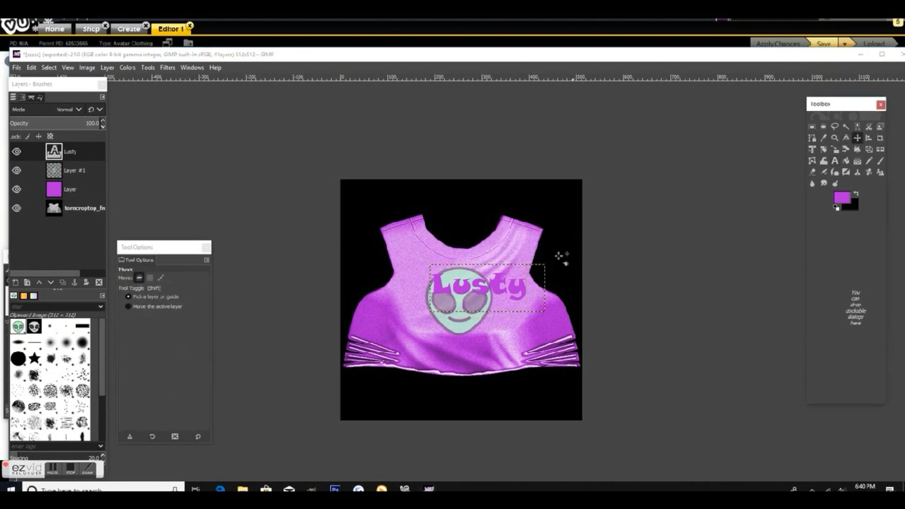
left_click(491, 290)
left_click(496, 290)
left_click(846, 137)
left_click(858, 138)
left_click(499, 288)
- Shift the Lusty text slightly left and pick a near-black text colour
mouse_move(499, 289)
left_mouse_down()
mouse_move(477, 353)
mouse_move(484, 278)
mouse_move(482, 288)
left_mouse_up()
left_click(835, 161)
left_click(172, 349)
left_click_drag(146, 341, 104, 392)
left_click(207, 430)
- Select the Lusty text and colour it 0a0a0a
left_click(424, 286)
left_click(551, 251)
left_click_drag(529, 267, 467, 289)
left_click(474, 289)
left_click(583, 329)
- Set the Lusty text layer's opacity to 96
left_click(86, 123)
left_click(102, 126)
left_click(102, 126)
left_click(102, 126)
left_click(102, 125)
left_click(103, 125)
- Export the texture as lusty.jpg, accepting the JPEG quality, and begin replacing the crop top's texture
left_click(645, 348)
left_click(17, 68)
left_click(47, 213)
type("ty.jpg")
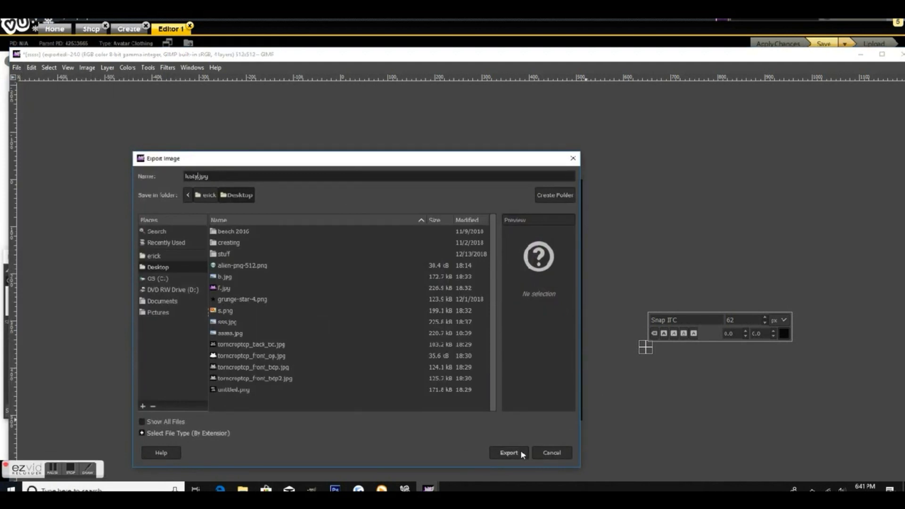
left_click(520, 450)
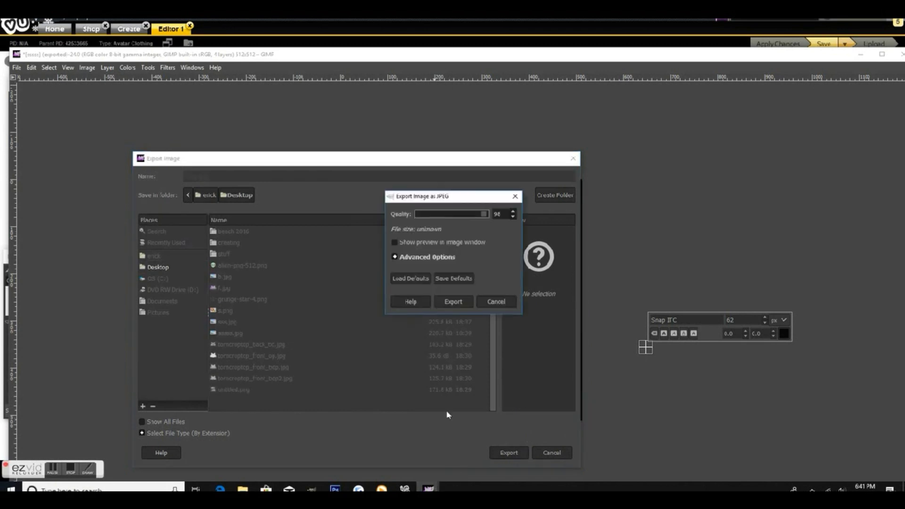
left_click(453, 302)
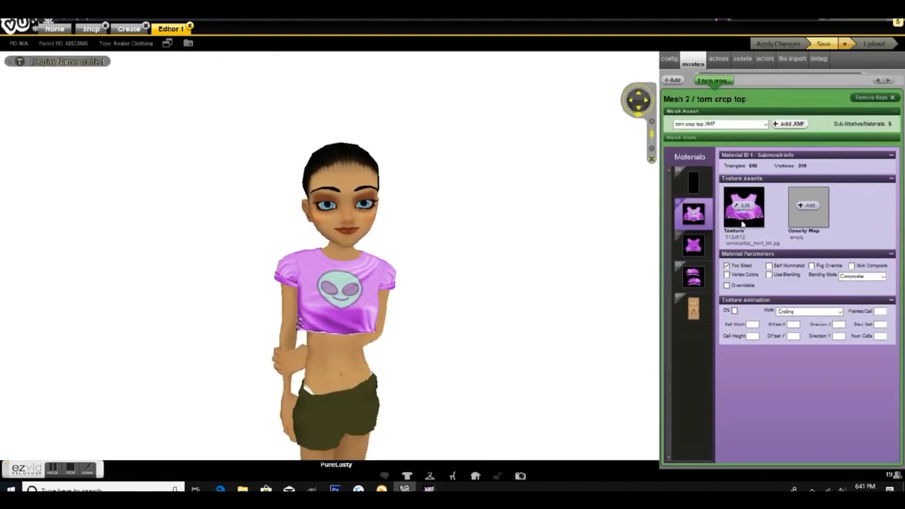
left_click(743, 224)
- Apply lusty.jpg to the crop top and rotate the avatar to view its back and three-quarter angle
double_click(109, 130)
left_click(784, 43)
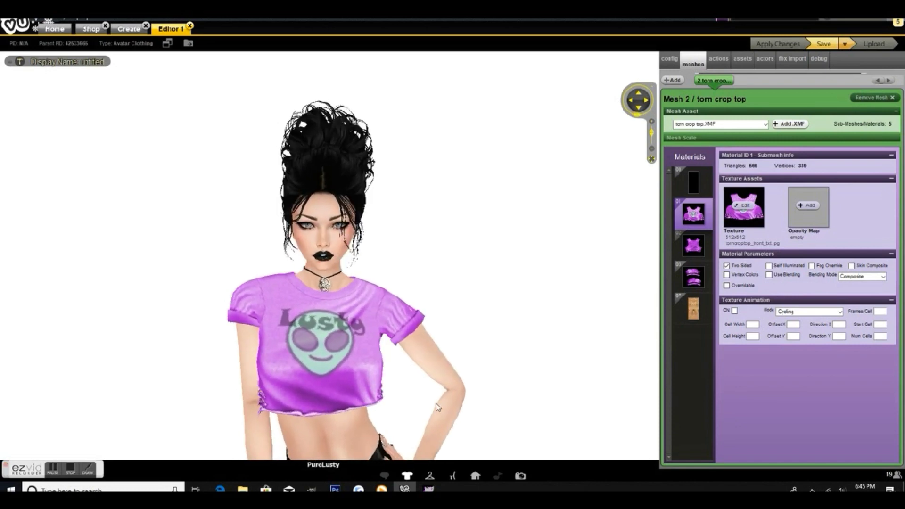
mouse_move(437, 407)
left_mouse_down()
mouse_move(259, 403)
mouse_move(437, 408)
left_mouse_up()
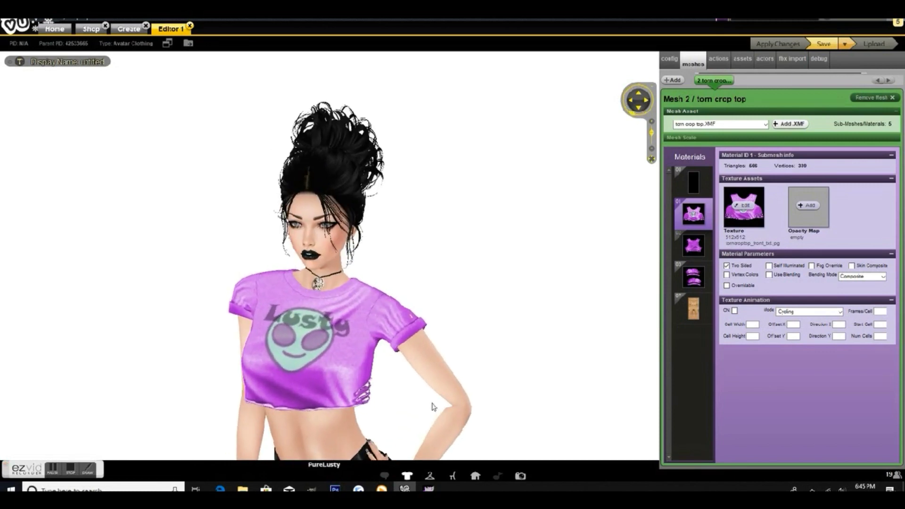
mouse_move(432, 410)
left_mouse_down()
mouse_move(488, 404)
mouse_move(445, 398)
left_mouse_up()
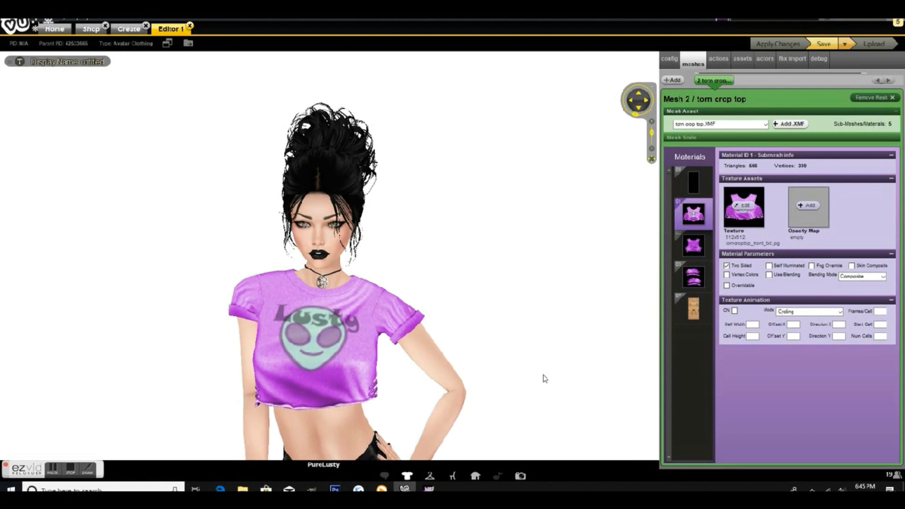